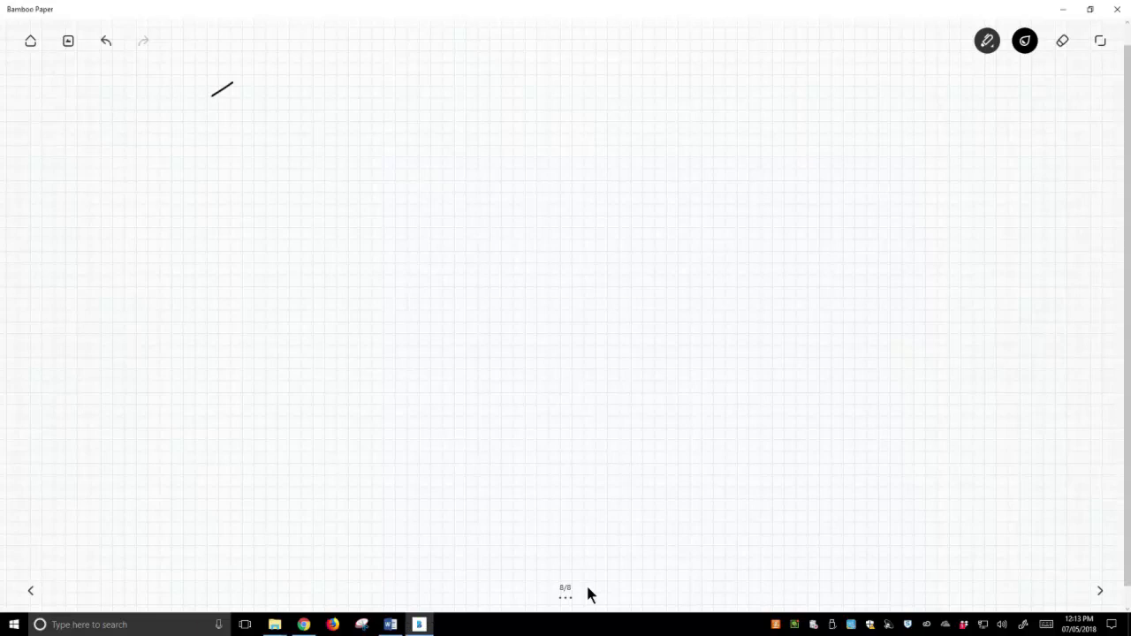
# Close the hexagon and attach a methyl bond labelled CH3 above it.
pyautogui.moveTo(258, 90)
pyautogui.mouseDown()
pyautogui.moveTo(264, 116)
pyautogui.moveTo(229, 42)
pyautogui.moveTo(234, 57)
pyautogui.mouseUp()
pyautogui.moveTo(235, 44)
pyautogui.mouseDown()
pyautogui.moveTo(235, 56)
pyautogui.moveTo(244, 49)
pyautogui.mouseUp()
pyautogui.moveTo(245, 39)
pyautogui.mouseDown()
pyautogui.moveTo(253, 59)
pyautogui.moveTo(231, 59)
pyautogui.mouseUp()
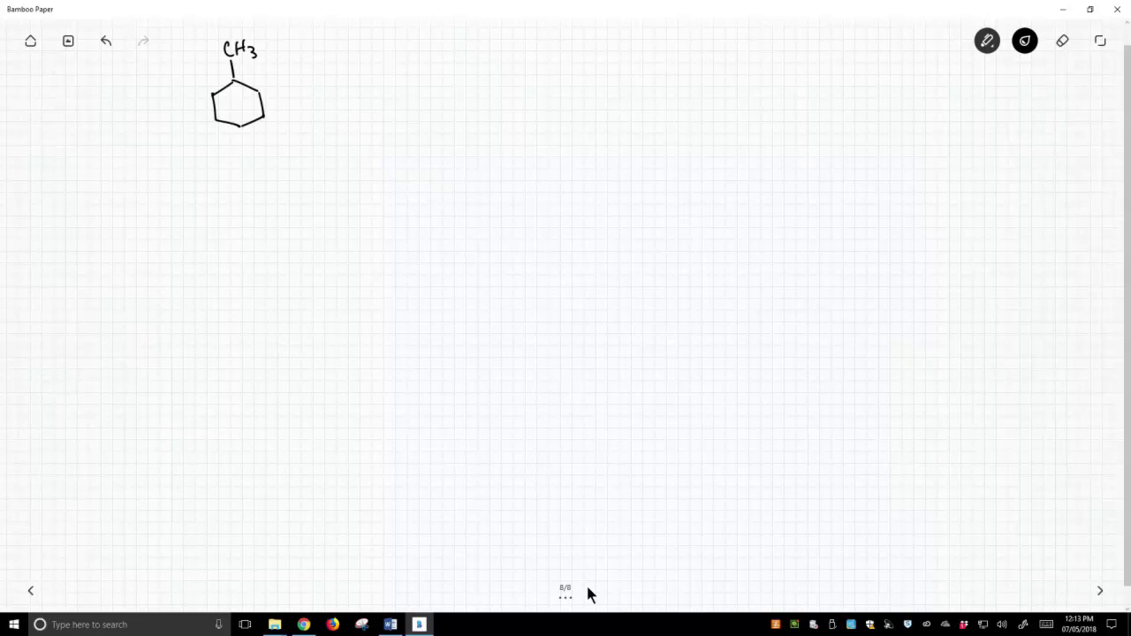
# Sketch a chair-shaped cyclohexane outline below the hexagon.
pyautogui.moveTo(173, 280); pyautogui.dragTo(211, 239)
pyautogui.moveTo(173, 280)
pyautogui.mouseDown()
pyautogui.moveTo(219, 263)
pyautogui.moveTo(260, 275)
pyautogui.mouseUp()
pyautogui.moveTo(216, 239)
pyautogui.mouseDown()
pyautogui.moveTo(252, 251)
pyautogui.moveTo(302, 233)
pyautogui.moveTo(262, 275)
pyautogui.mouseUp()
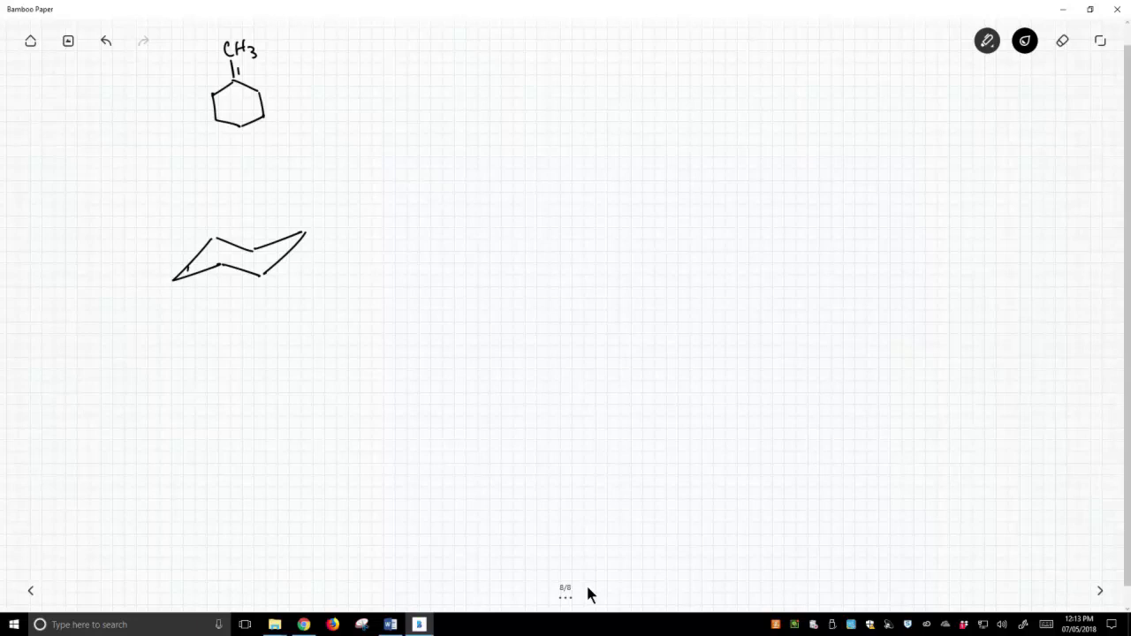
# Give the chair's left carbon a CH3 and a double-underlined H, plus an upper vertical bond.
pyautogui.moveTo(199, 252)
pyautogui.mouseDown()
pyautogui.moveTo(177, 279)
pyautogui.moveTo(205, 268)
pyautogui.moveTo(170, 337)
pyautogui.moveTo(181, 328)
pyautogui.mouseUp()
pyautogui.moveTo(180, 317); pyautogui.dragTo(182, 345)
pyautogui.moveTo(142, 265); pyautogui.dragTo(173, 280)
pyautogui.moveTo(115, 256); pyautogui.dragTo(120, 271)
pyautogui.moveTo(120, 264); pyautogui.dragTo(133, 280)
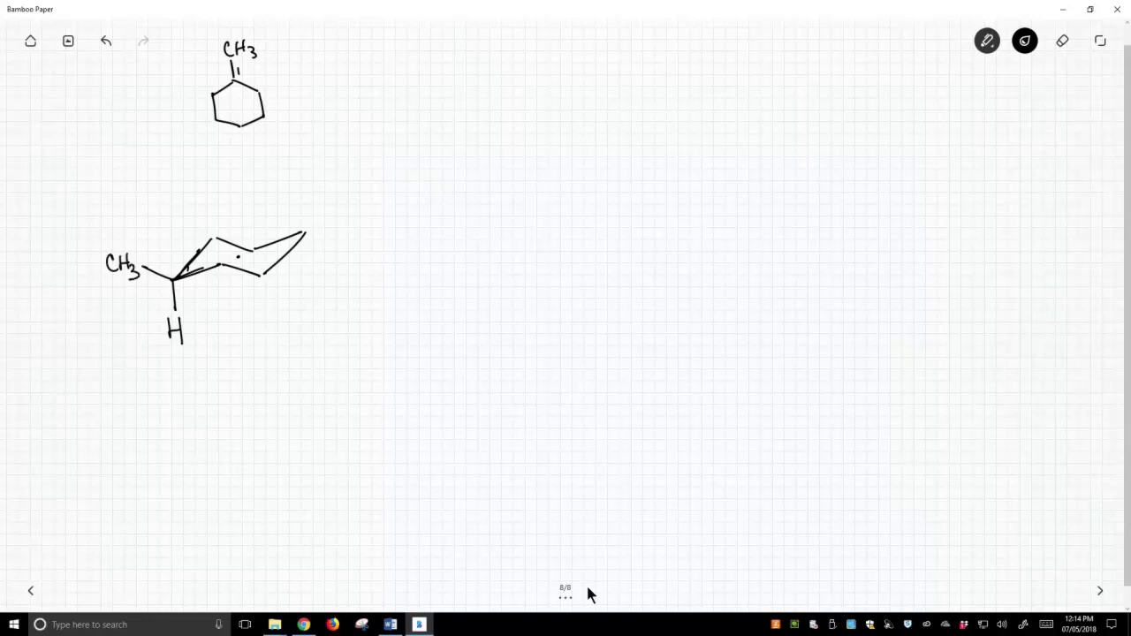
pyautogui.moveTo(171, 348); pyautogui.dragTo(180, 347)
pyautogui.moveTo(170, 352); pyautogui.dragTo(182, 352)
pyautogui.moveTo(212, 234)
pyautogui.mouseDown()
pyautogui.moveTo(211, 209)
pyautogui.moveTo(221, 262)
pyautogui.moveTo(252, 261)
pyautogui.moveTo(265, 311)
pyautogui.mouseUp()
# Add vertical bonds with H labels on the chair's upper, lower and right-end carbons.
pyautogui.moveTo(299, 205); pyautogui.dragTo(304, 233)
pyautogui.moveTo(202, 184); pyautogui.dragTo(210, 190)
pyautogui.moveTo(209, 184)
pyautogui.mouseDown()
pyautogui.moveTo(219, 225)
pyautogui.moveTo(228, 217)
pyautogui.mouseUp()
pyautogui.moveTo(228, 211); pyautogui.dragTo(228, 223)
pyautogui.moveTo(247, 291)
pyautogui.mouseDown()
pyautogui.moveTo(248, 308)
pyautogui.moveTo(256, 300)
pyautogui.mouseUp()
pyautogui.moveTo(257, 294)
pyautogui.mouseDown()
pyautogui.moveTo(266, 330)
pyautogui.moveTo(274, 323)
pyautogui.mouseUp()
pyautogui.moveTo(274, 315); pyautogui.dragTo(275, 330)
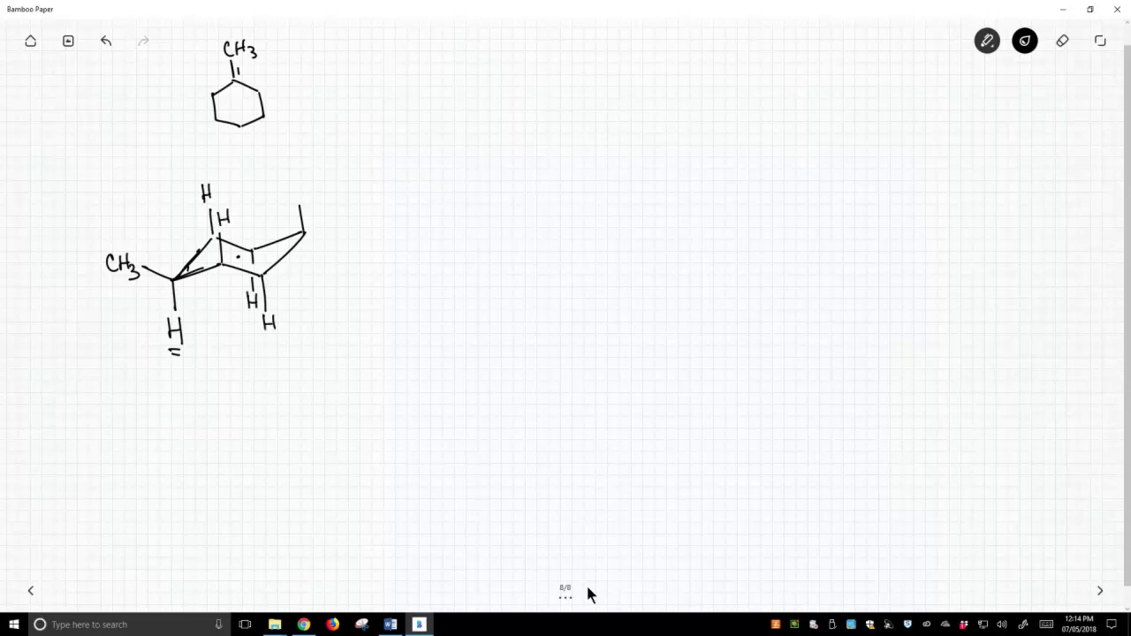
pyautogui.moveTo(289, 182); pyautogui.dragTo(290, 198)
pyautogui.moveTo(290, 190); pyautogui.dragTo(300, 189)
pyautogui.moveTo(300, 180); pyautogui.dragTo(301, 197)
pyautogui.moveTo(301, 203); pyautogui.dragTo(304, 227)
# Add the remaining bonds and H labels on the ring carbons, then an equilibrium arrow to the right.
pyautogui.moveTo(305, 232)
pyautogui.mouseDown()
pyautogui.moveTo(348, 261)
pyautogui.moveTo(357, 252)
pyautogui.mouseUp()
pyautogui.moveTo(357, 242); pyautogui.dragTo(358, 263)
pyautogui.moveTo(262, 279)
pyautogui.mouseDown()
pyautogui.moveTo(265, 305)
pyautogui.moveTo(297, 262)
pyautogui.moveTo(303, 272)
pyautogui.mouseUp()
pyautogui.moveTo(302, 263); pyautogui.dragTo(312, 271)
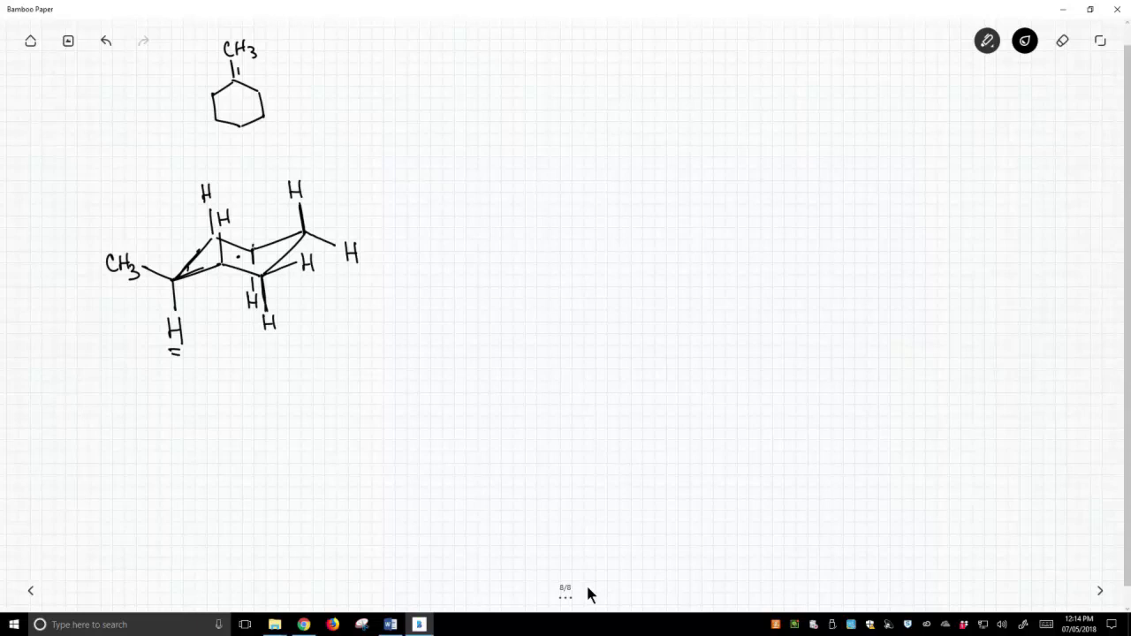
pyautogui.moveTo(253, 247); pyautogui.dragTo(279, 230)
pyautogui.moveTo(279, 223); pyautogui.dragTo(289, 229)
pyautogui.moveTo(208, 235)
pyautogui.mouseDown()
pyautogui.moveTo(162, 258)
pyautogui.moveTo(170, 250)
pyautogui.mouseUp()
pyautogui.moveTo(170, 243)
pyautogui.mouseDown()
pyautogui.moveTo(172, 258)
pyautogui.moveTo(206, 285)
pyautogui.moveTo(194, 303)
pyautogui.moveTo(202, 295)
pyautogui.mouseUp()
pyautogui.moveTo(203, 285); pyautogui.dragTo(204, 303)
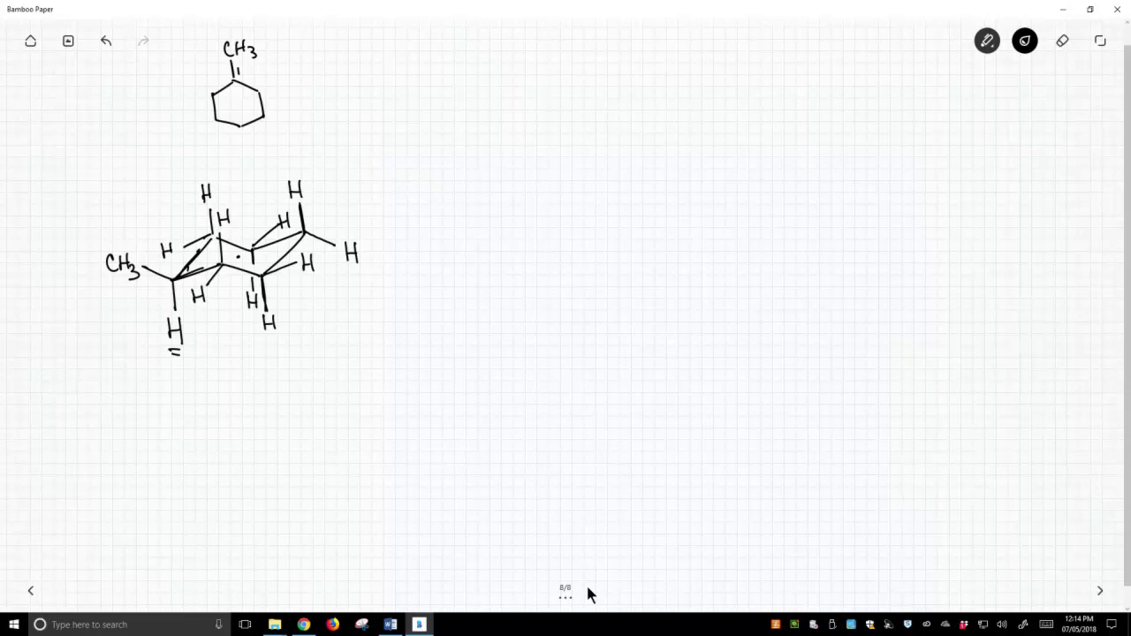
pyautogui.moveTo(431, 252)
pyautogui.mouseDown()
pyautogui.moveTo(496, 251)
pyautogui.moveTo(432, 272)
pyautogui.moveTo(441, 279)
pyautogui.mouseUp()
# Draw the second chair right of the arrow, number the left CH3 carbon 1, and add a curved arrow.
pyautogui.moveTo(555, 237)
pyautogui.mouseDown()
pyautogui.moveTo(580, 288)
pyautogui.moveTo(597, 259)
pyautogui.moveTo(634, 242)
pyautogui.mouseUp()
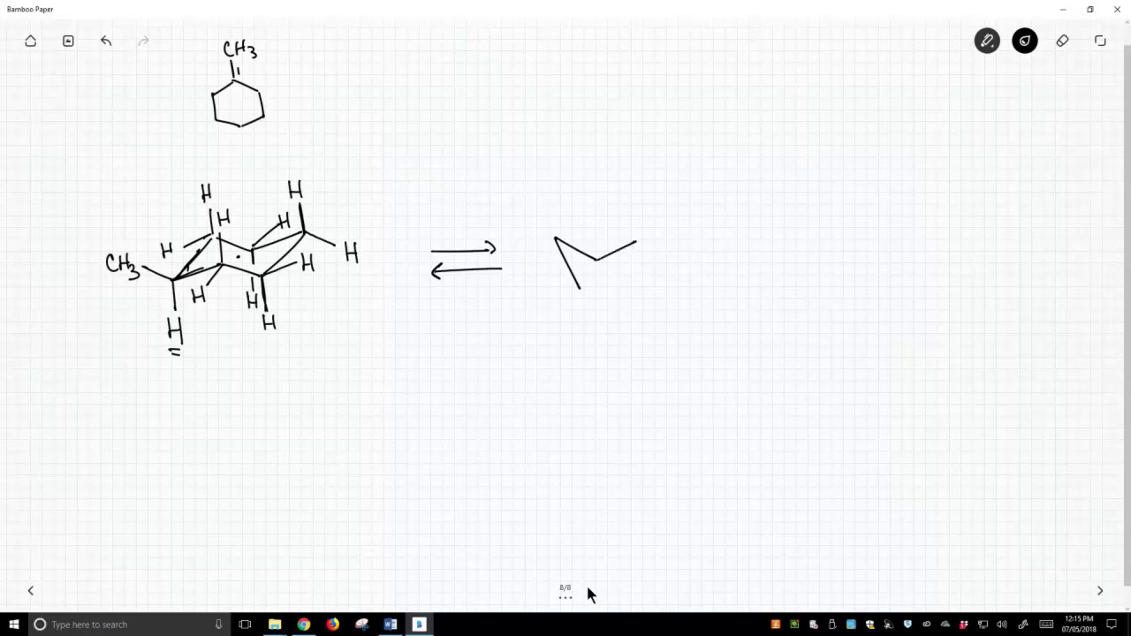
pyautogui.moveTo(580, 288)
pyautogui.mouseDown()
pyautogui.moveTo(612, 275)
pyautogui.moveTo(666, 286)
pyautogui.mouseUp()
pyautogui.moveTo(636, 242); pyautogui.dragTo(666, 285)
pyautogui.moveTo(163, 282); pyautogui.dragTo(163, 293)
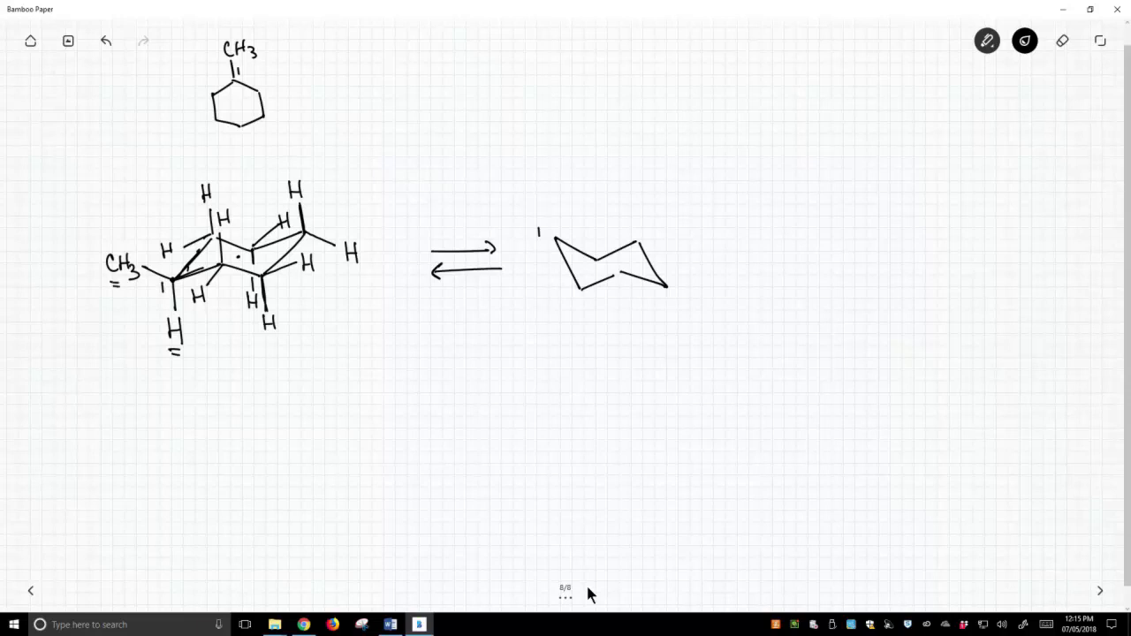
pyautogui.moveTo(114, 240); pyautogui.dragTo(132, 223)
# Give the second chair's carbon 1 an axial CH3 pointing up and an equatorial H.
pyautogui.moveTo(555, 239)
pyautogui.mouseDown()
pyautogui.moveTo(565, 260)
pyautogui.moveTo(575, 249)
pyautogui.mouseUp()
pyautogui.moveTo(554, 197); pyautogui.dragTo(554, 237)
pyautogui.moveTo(552, 168); pyautogui.dragTo(552, 185)
pyautogui.moveTo(560, 166); pyautogui.dragTo(569, 185)
pyautogui.moveTo(559, 176)
pyautogui.mouseDown()
pyautogui.moveTo(580, 182)
pyautogui.moveTo(575, 190)
pyautogui.mouseUp()
pyautogui.moveTo(551, 237); pyautogui.dragTo(524, 262)
pyautogui.moveTo(515, 253); pyautogui.dragTo(524, 252)
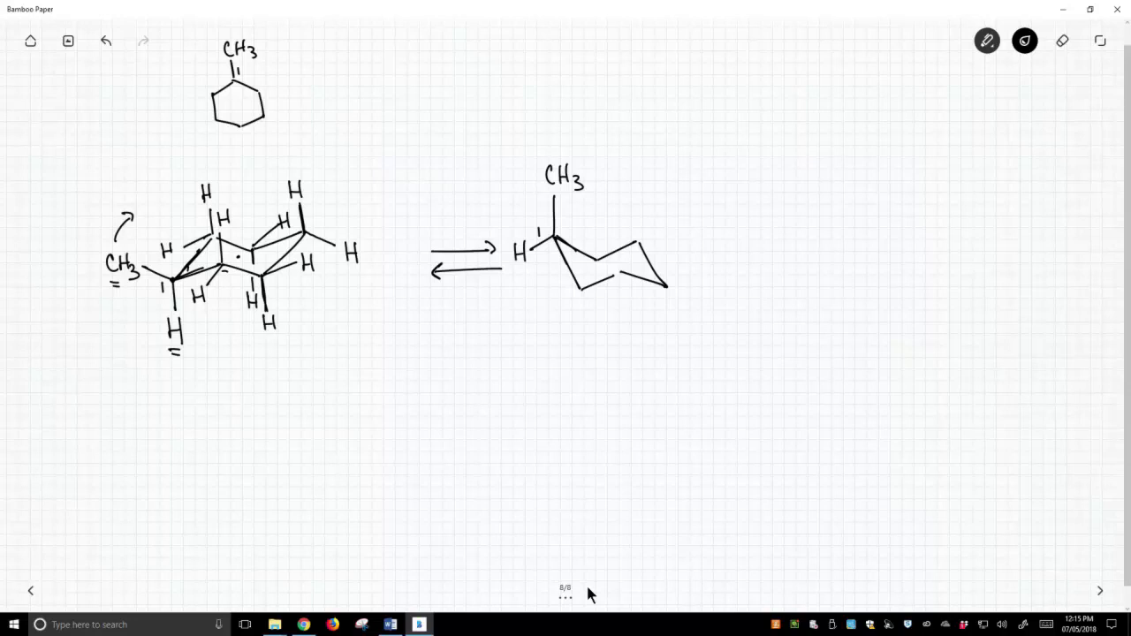
# Number the left chair's carbons 3 and 4 and carbon 2 on the right chair.
pyautogui.moveTo(271, 281); pyautogui.dragTo(271, 289)
pyautogui.moveTo(310, 221); pyautogui.dragTo(317, 228)
pyautogui.moveTo(315, 218); pyautogui.dragTo(316, 232)
pyautogui.moveTo(588, 289); pyautogui.dragTo(681, 294)
# Add axial H atoms on carbons 2, 3 and 4 of the right chair.
pyautogui.moveTo(581, 290)
pyautogui.mouseDown()
pyautogui.moveTo(576, 348)
pyautogui.moveTo(587, 338)
pyautogui.mouseUp()
pyautogui.moveTo(587, 329); pyautogui.dragTo(587, 348)
pyautogui.moveTo(617, 223); pyautogui.dragTo(619, 270)
pyautogui.moveTo(613, 190)
pyautogui.mouseDown()
pyautogui.moveTo(613, 211)
pyautogui.moveTo(623, 201)
pyautogui.mouseUp()
pyautogui.moveTo(623, 193); pyautogui.dragTo(623, 208)
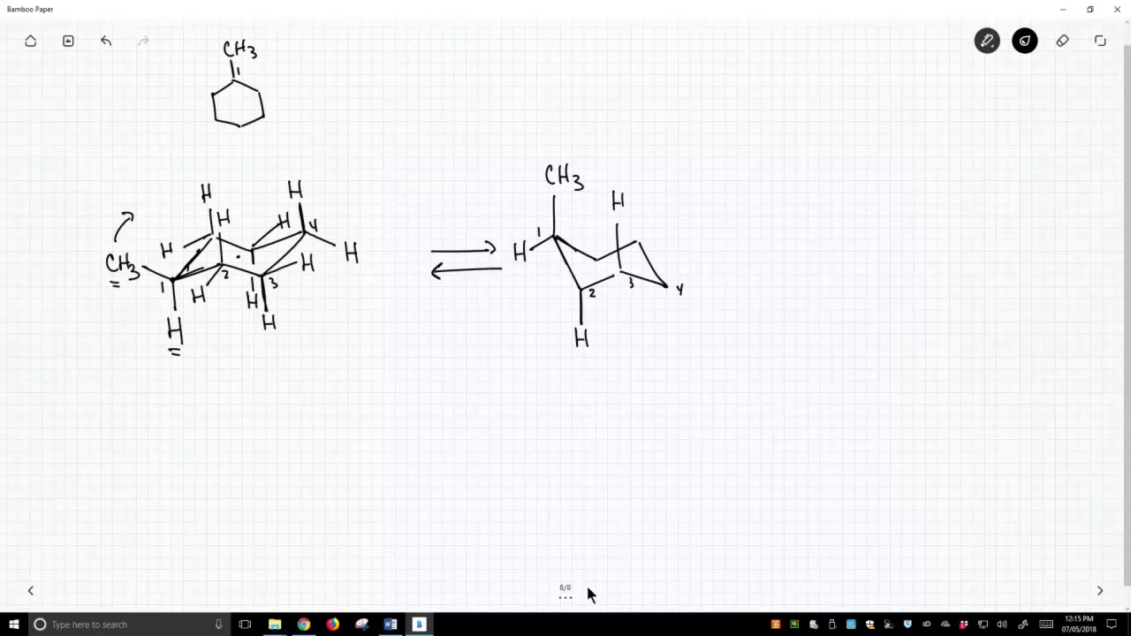
pyautogui.moveTo(669, 286); pyautogui.dragTo(670, 308)
pyautogui.moveTo(666, 323)
pyautogui.mouseDown()
pyautogui.moveTo(666, 339)
pyautogui.moveTo(676, 332)
pyautogui.mouseUp()
pyautogui.moveTo(676, 323); pyautogui.dragTo(676, 340)
pyautogui.moveTo(637, 240); pyautogui.dragTo(644, 190)
pyautogui.moveTo(644, 181); pyautogui.dragTo(644, 197)
pyautogui.moveTo(598, 259); pyautogui.dragTo(602, 325)
# Add equatorial bonds with H labels on carbons 1 to 4 of the right chair.
pyautogui.moveTo(601, 315); pyautogui.dragTo(608, 324)
pyautogui.moveTo(560, 280)
pyautogui.mouseDown()
pyautogui.moveTo(577, 289)
pyautogui.moveTo(543, 288)
pyautogui.mouseUp()
pyautogui.moveTo(543, 280); pyautogui.dragTo(549, 279)
pyautogui.moveTo(549, 270); pyautogui.dragTo(550, 286)
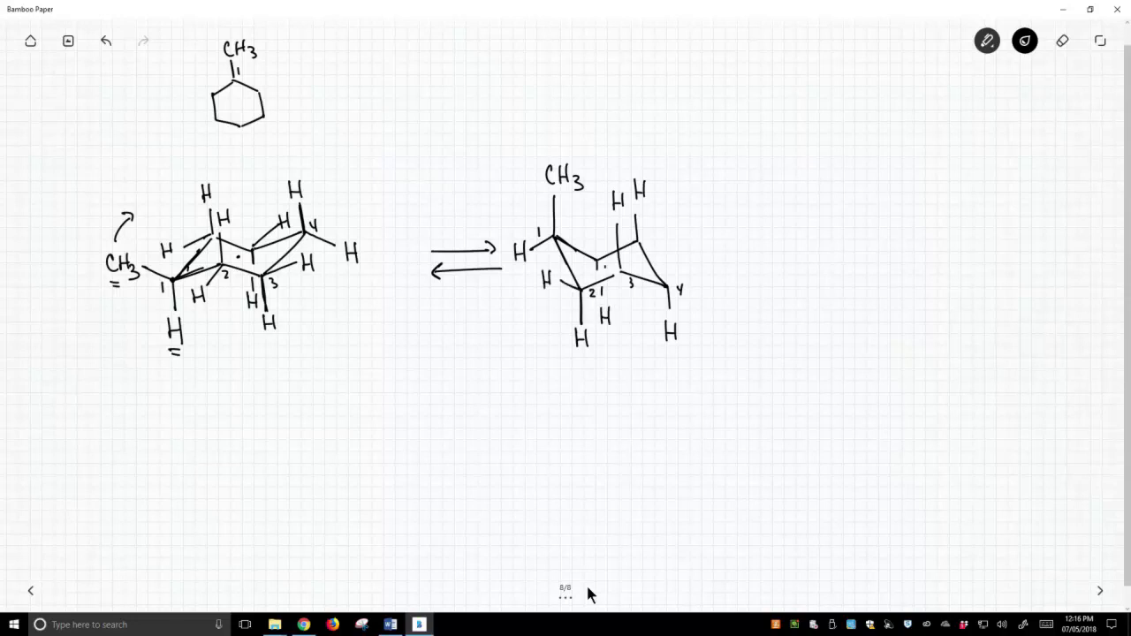
pyautogui.moveTo(622, 276); pyautogui.dragTo(647, 311)
pyautogui.moveTo(646, 304)
pyautogui.mouseDown()
pyautogui.moveTo(654, 310)
pyautogui.moveTo(692, 271)
pyautogui.moveTo(703, 276)
pyautogui.mouseUp()
pyautogui.moveTo(703, 268); pyautogui.dragTo(713, 276)
pyautogui.moveTo(642, 242); pyautogui.dragTo(679, 256)
pyautogui.moveTo(583, 238); pyautogui.dragTo(598, 259)
pyautogui.moveTo(571, 217)
pyautogui.mouseDown()
pyautogui.moveTo(571, 231)
pyautogui.moveTo(580, 223)
pyautogui.mouseUp()
pyautogui.moveTo(580, 217); pyautogui.dragTo(580, 230)
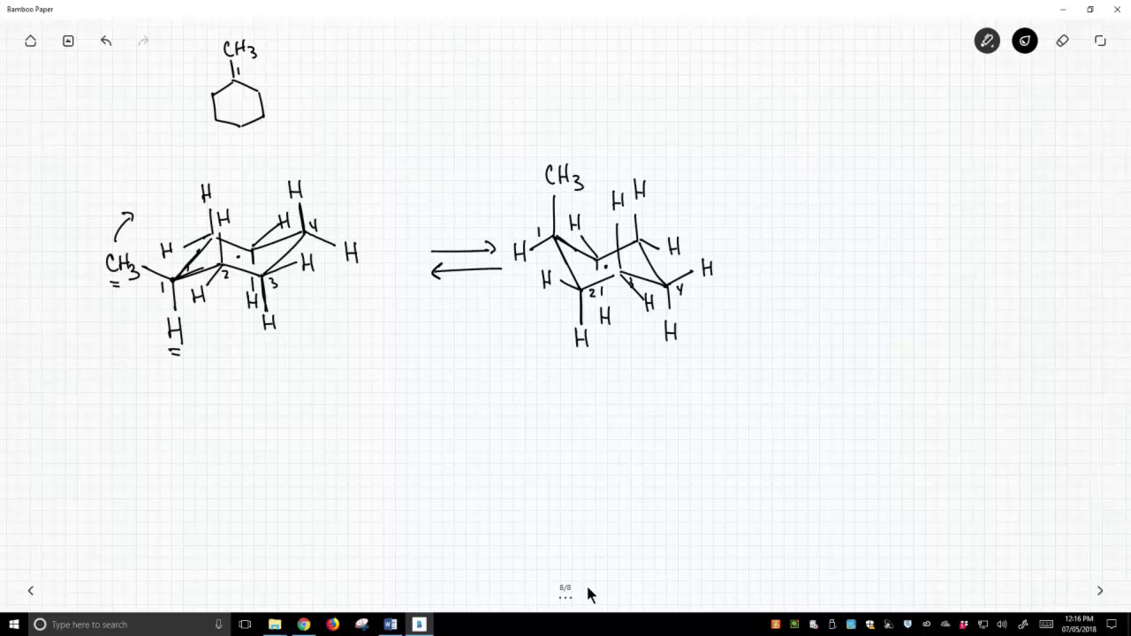
# Heavily underline the left chair's CH3.
pyautogui.moveTo(108, 286); pyautogui.dragTo(126, 286)
pyautogui.moveTo(109, 282); pyautogui.dragTo(131, 287)
pyautogui.moveTo(106, 291); pyautogui.dragTo(129, 291)
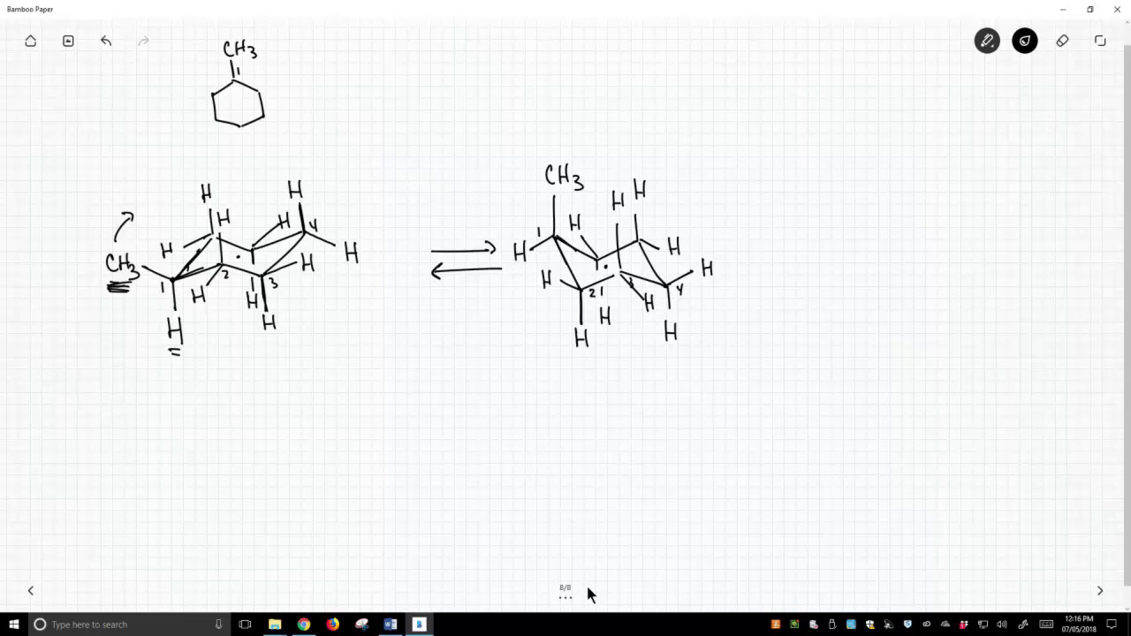
# Circle the right chair's axial CH3, write 'axial', and bracket the nearby axial hydrogens.
pyautogui.moveTo(528, 184); pyautogui.dragTo(544, 188)
pyautogui.moveTo(560, 141)
pyautogui.mouseDown()
pyautogui.moveTo(525, 163)
pyautogui.moveTo(523, 188)
pyautogui.moveTo(548, 213)
pyautogui.moveTo(591, 181)
pyautogui.moveTo(572, 147)
pyautogui.moveTo(619, 149)
pyautogui.mouseUp()
pyautogui.moveTo(619, 137)
pyautogui.mouseDown()
pyautogui.moveTo(653, 148)
pyautogui.moveTo(610, 178)
pyautogui.moveTo(605, 221)
pyautogui.mouseUp()
pyautogui.moveTo(636, 162); pyautogui.dragTo(624, 200)
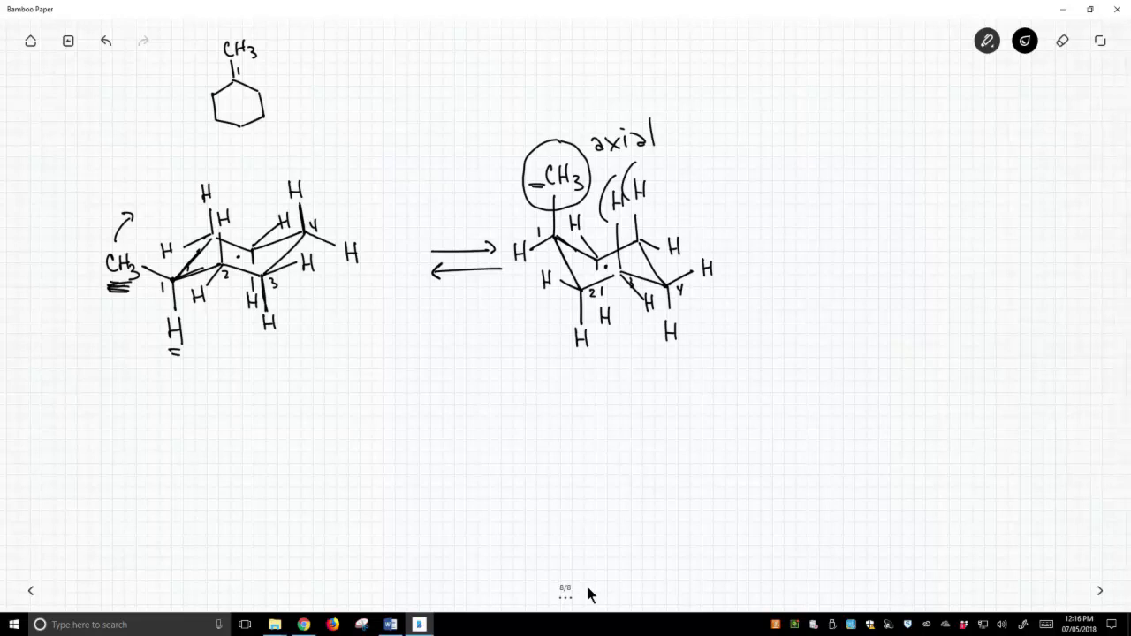
# Write 'steric' beside the hydrogens and double-underline it.
pyautogui.moveTo(705, 162)
pyautogui.mouseDown()
pyautogui.moveTo(695, 178)
pyautogui.moveTo(715, 176)
pyautogui.mouseUp()
pyautogui.moveTo(707, 163); pyautogui.dragTo(734, 173)
pyautogui.moveTo(734, 176)
pyautogui.mouseDown()
pyautogui.moveTo(742, 164)
pyautogui.moveTo(747, 175)
pyautogui.mouseUp()
pyautogui.moveTo(759, 164)
pyautogui.mouseDown()
pyautogui.moveTo(770, 176)
pyautogui.moveTo(761, 186)
pyautogui.mouseUp()
pyautogui.moveTo(721, 191); pyautogui.dragTo(764, 191)
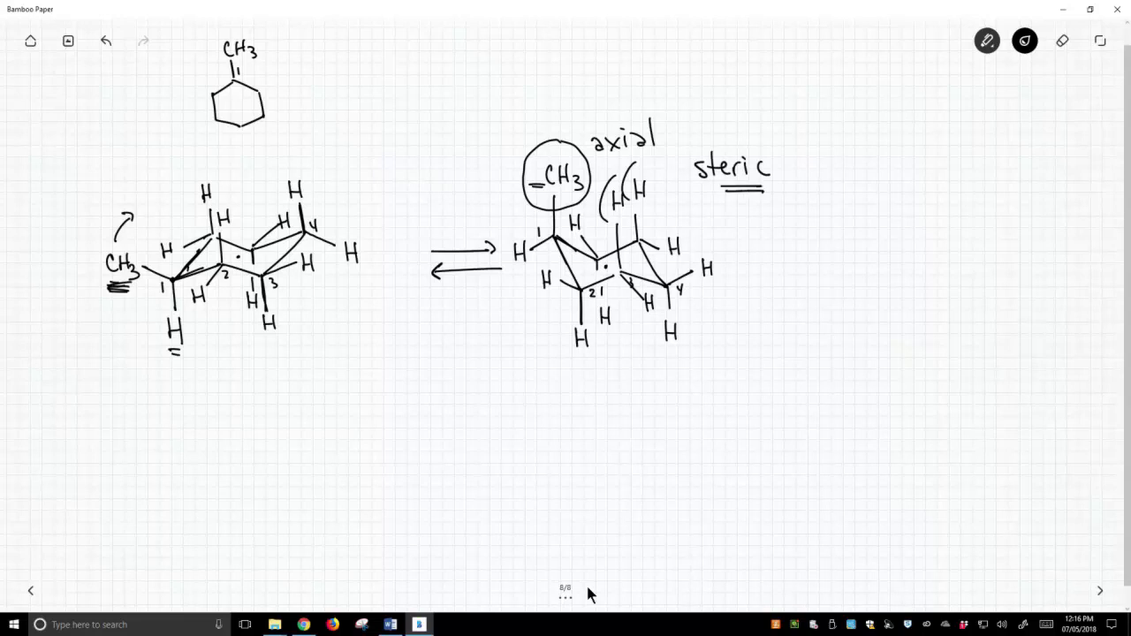
# Write 'less stable' under the right chair.
pyautogui.moveTo(556, 402)
pyautogui.mouseDown()
pyautogui.moveTo(571, 389)
pyautogui.moveTo(573, 402)
pyautogui.moveTo(570, 390)
pyautogui.moveTo(597, 403)
pyautogui.mouseUp()
pyautogui.moveTo(606, 394); pyautogui.dragTo(608, 403)
pyautogui.moveTo(628, 386)
pyautogui.mouseDown()
pyautogui.moveTo(620, 402)
pyautogui.moveTo(655, 392)
pyautogui.moveTo(654, 403)
pyautogui.mouseUp()
pyautogui.moveTo(669, 375)
pyautogui.mouseDown()
pyautogui.moveTo(670, 403)
pyautogui.moveTo(675, 389)
pyautogui.mouseUp()
pyautogui.moveTo(691, 389); pyautogui.dragTo(698, 401)
pyautogui.moveTo(698, 392); pyautogui.dragTo(716, 400)
pyautogui.moveTo(720, 397); pyautogui.dragTo(744, 401)
# Write 'more stable' under the left chair, then underline 'more' and 'less'.
pyautogui.moveTo(151, 393)
pyautogui.mouseDown()
pyautogui.moveTo(163, 381)
pyautogui.moveTo(170, 393)
pyautogui.mouseUp()
pyautogui.moveTo(177, 383); pyautogui.dragTo(233, 393)
pyautogui.moveTo(226, 382); pyautogui.dragTo(252, 392)
pyautogui.moveTo(257, 364); pyautogui.dragTo(265, 389)
pyautogui.moveTo(270, 366)
pyautogui.mouseDown()
pyautogui.moveTo(270, 383)
pyautogui.moveTo(291, 389)
pyautogui.mouseUp()
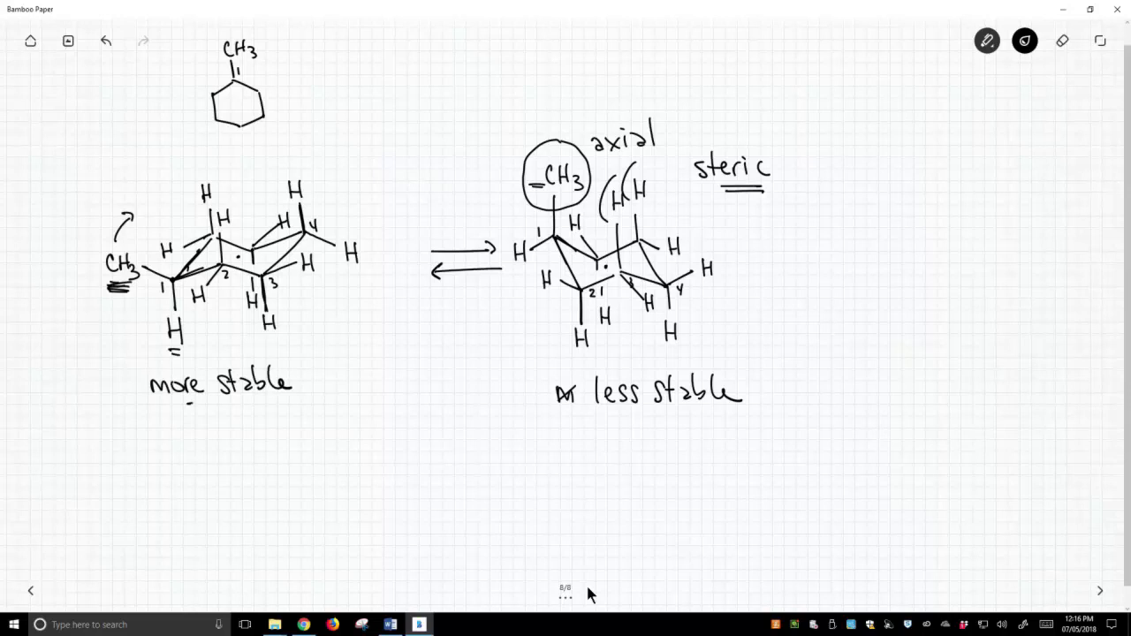
pyautogui.moveTo(187, 403); pyautogui.dragTo(244, 403)
pyautogui.moveTo(608, 411); pyautogui.dragTo(680, 413)
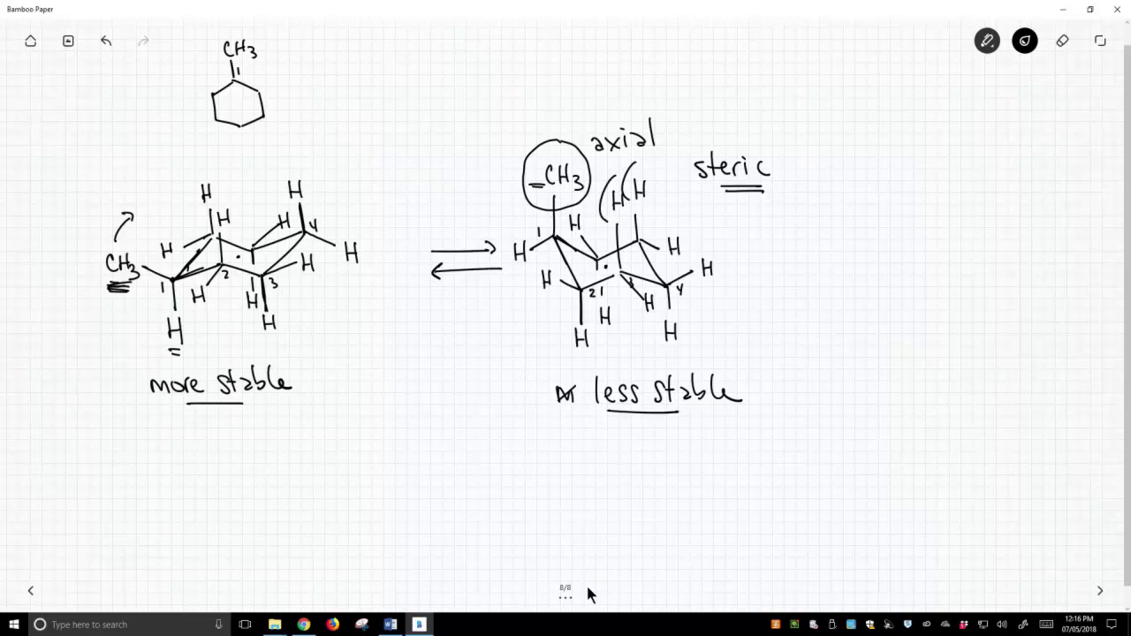